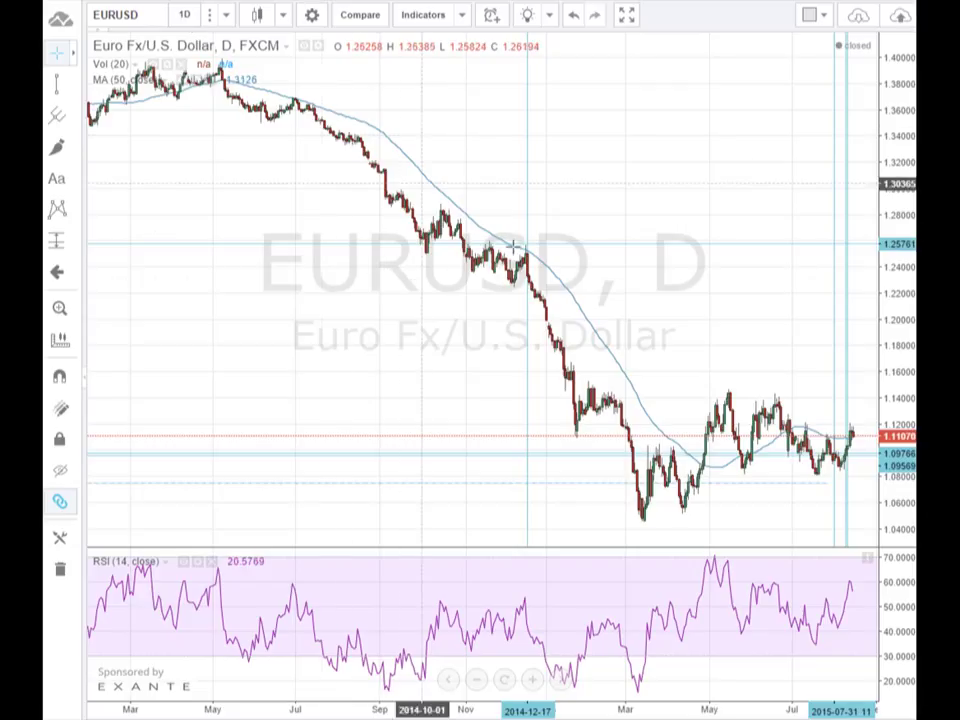
Switch the EUR/USD chart to the 4-hour timeframe
left_click(497, 231)
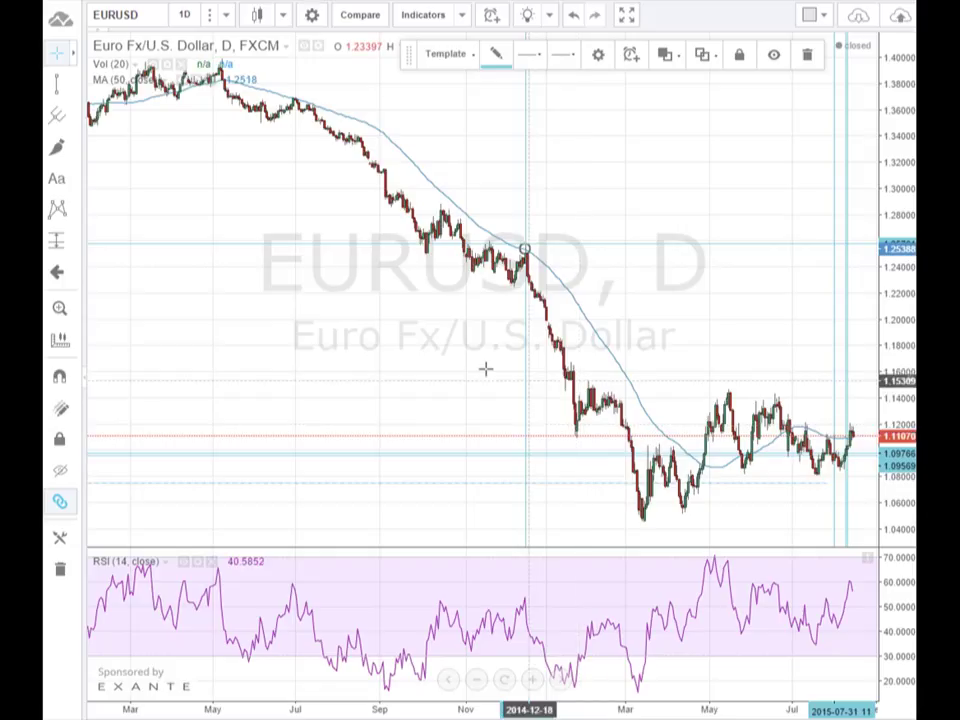
left_click(226, 20)
left_click(224, 271)
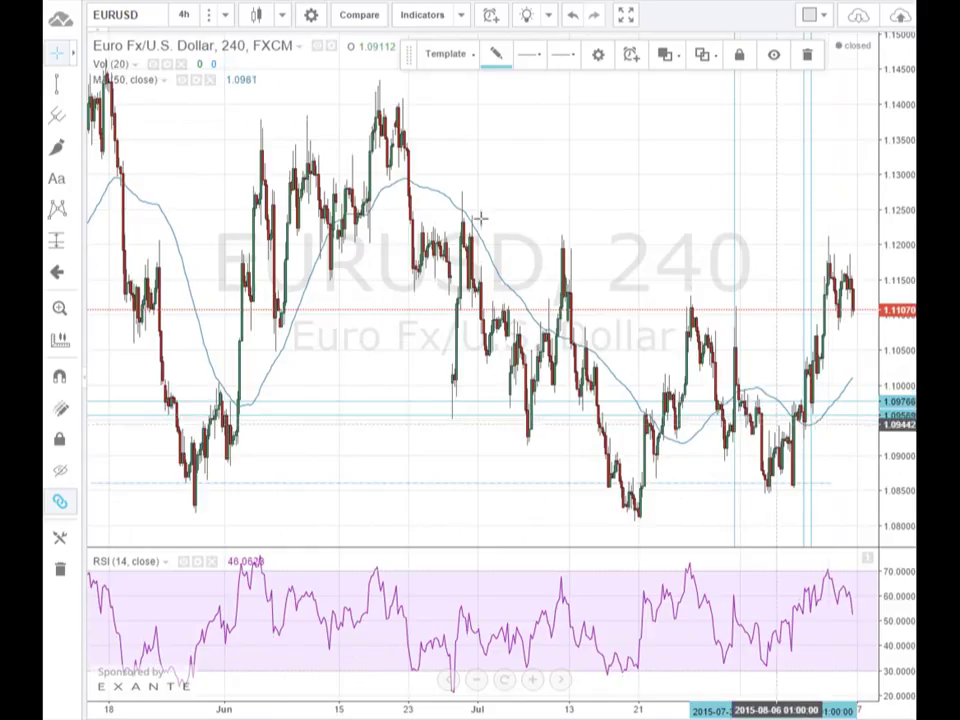
Scroll back to December 2014 and align the vertical line with the mid-December peak
scroll(597, 204, "left", 5)
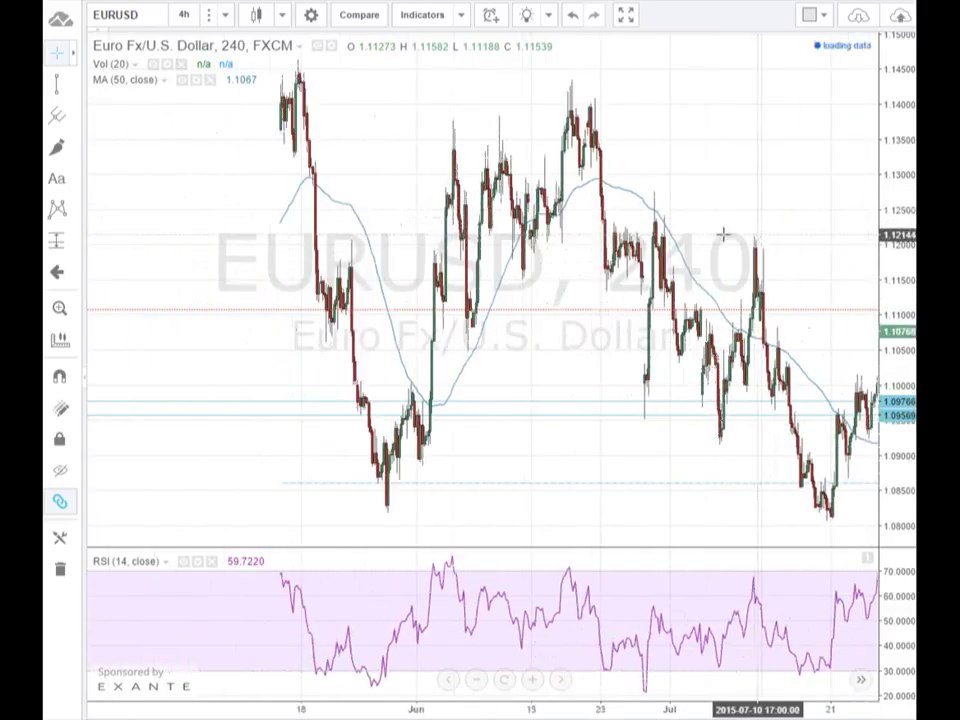
scroll(478, 218, "left", 10)
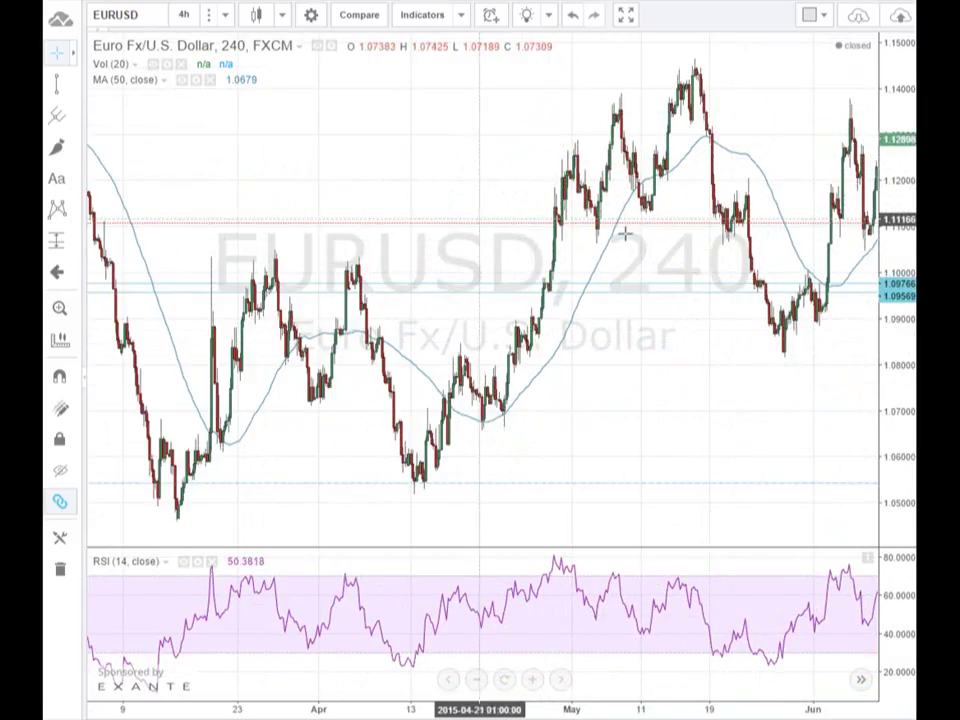
scroll(624, 231, "left", 10)
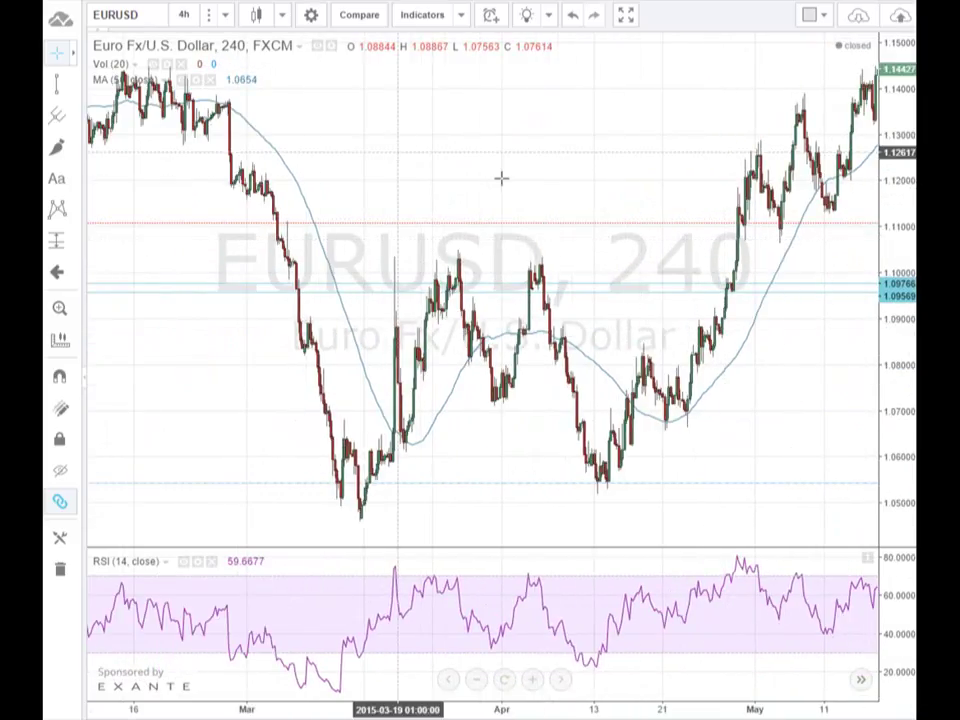
scroll(694, 216, "left", 8)
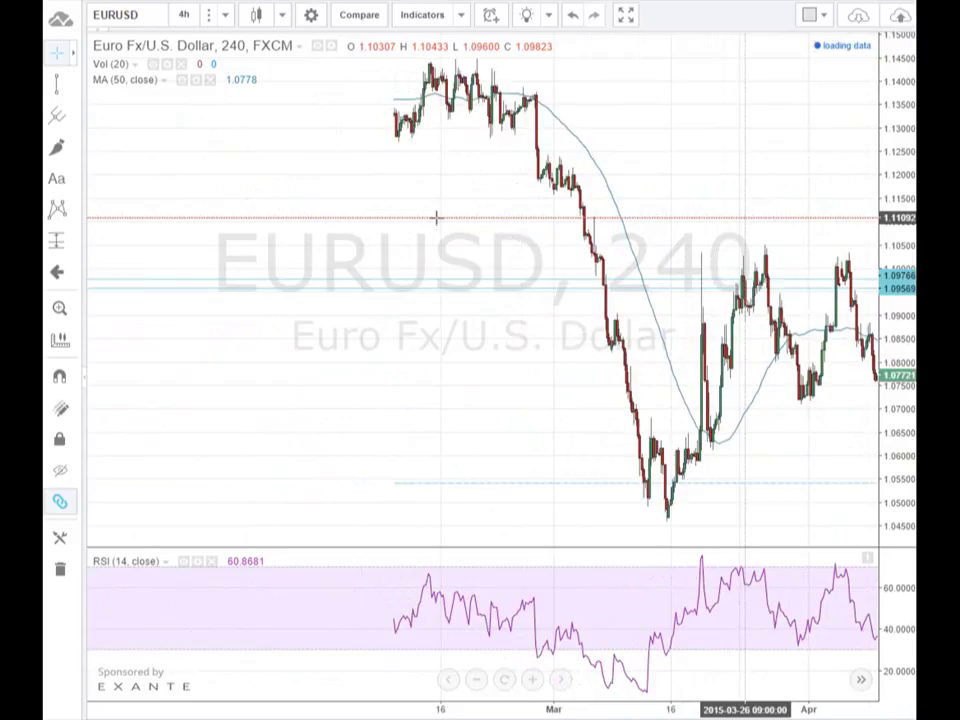
scroll(671, 216, "left", 8)
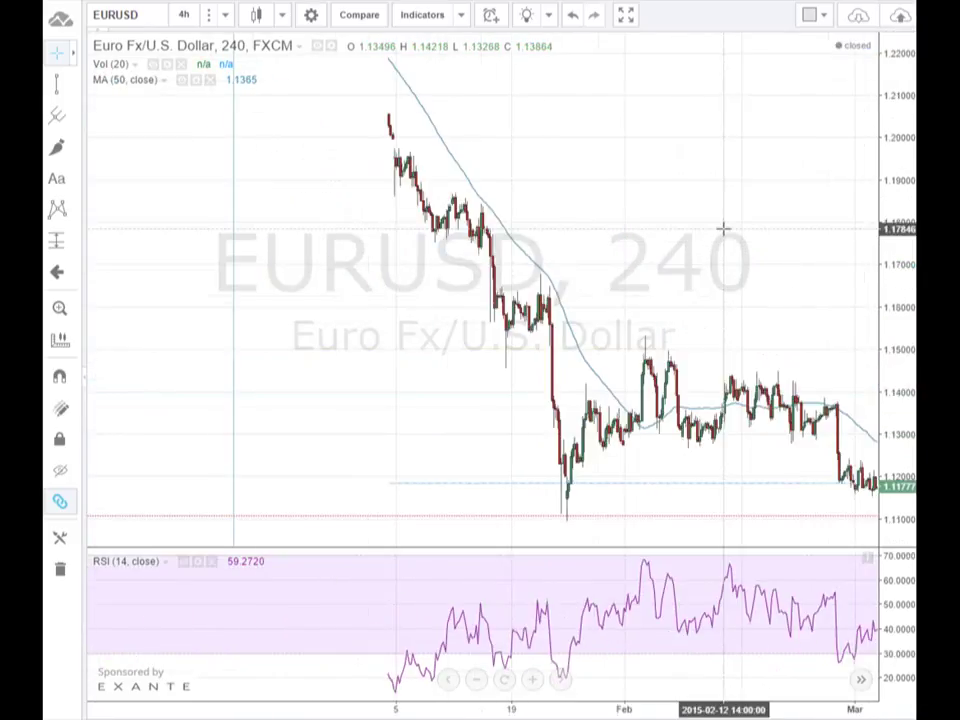
scroll(572, 270, "left", 5)
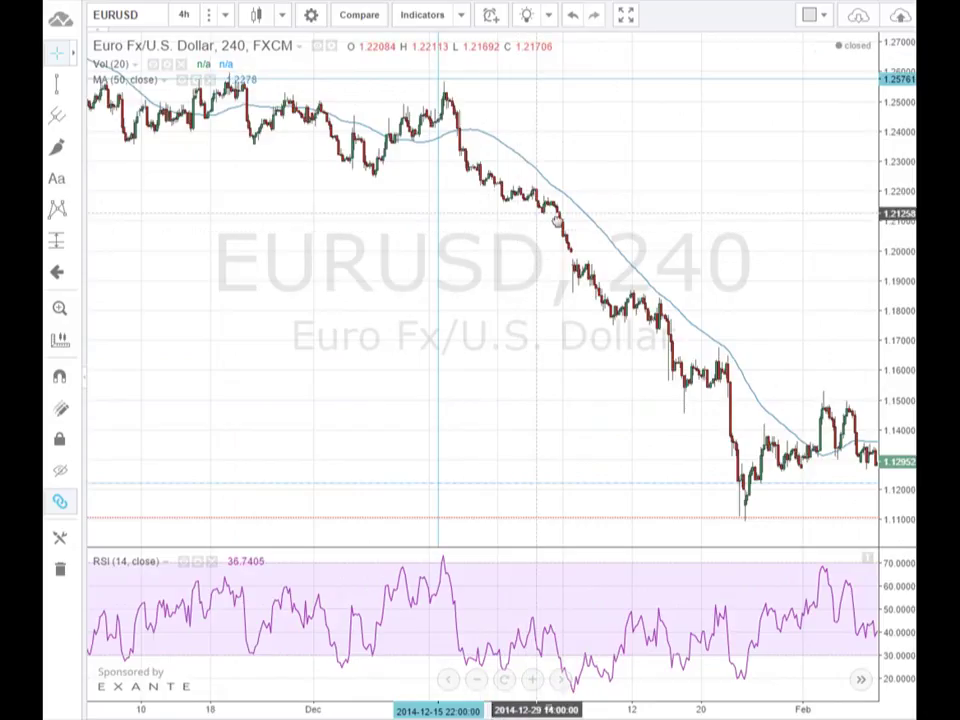
left_click_drag(556, 221, 569, 222)
scroll(569, 222, "up", 3)
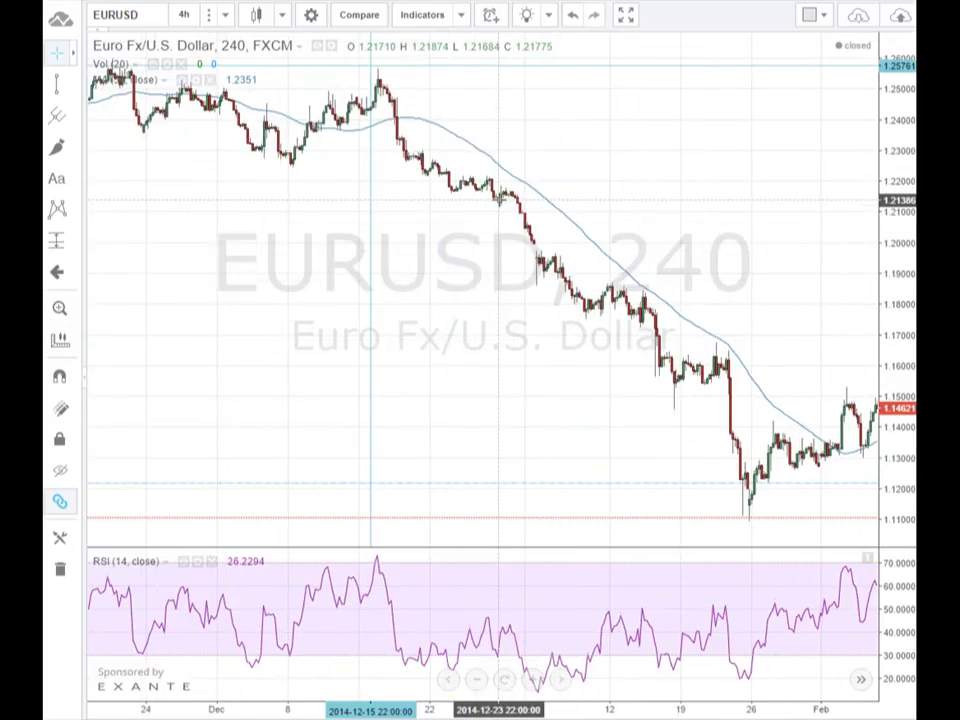
left_click(463, 140)
left_click_drag(611, 151, 681, 164)
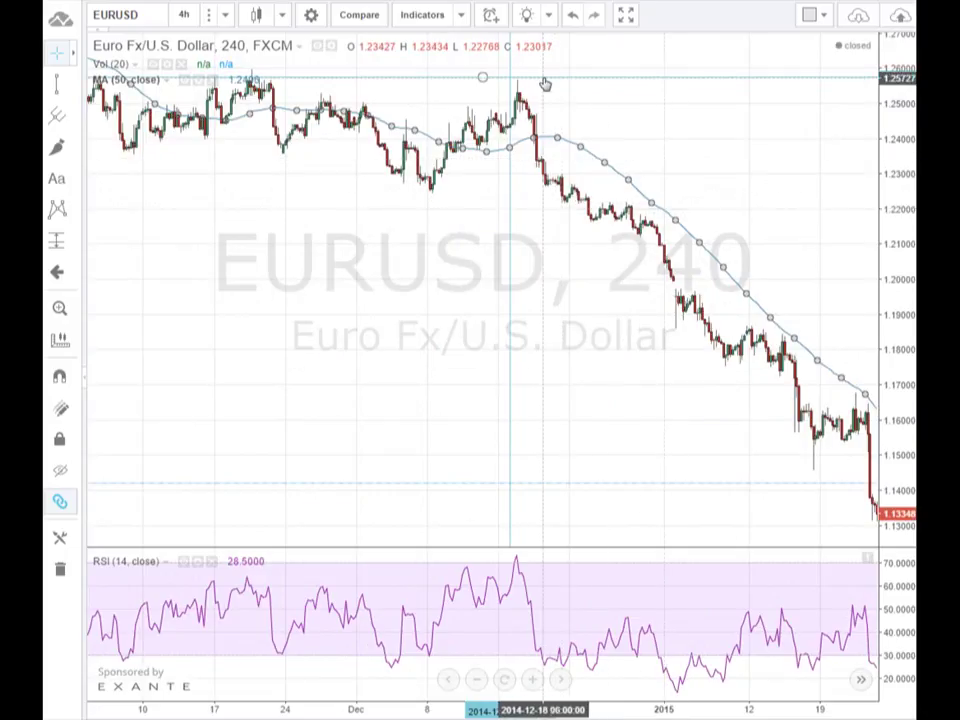
left_click_drag(509, 66, 521, 66)
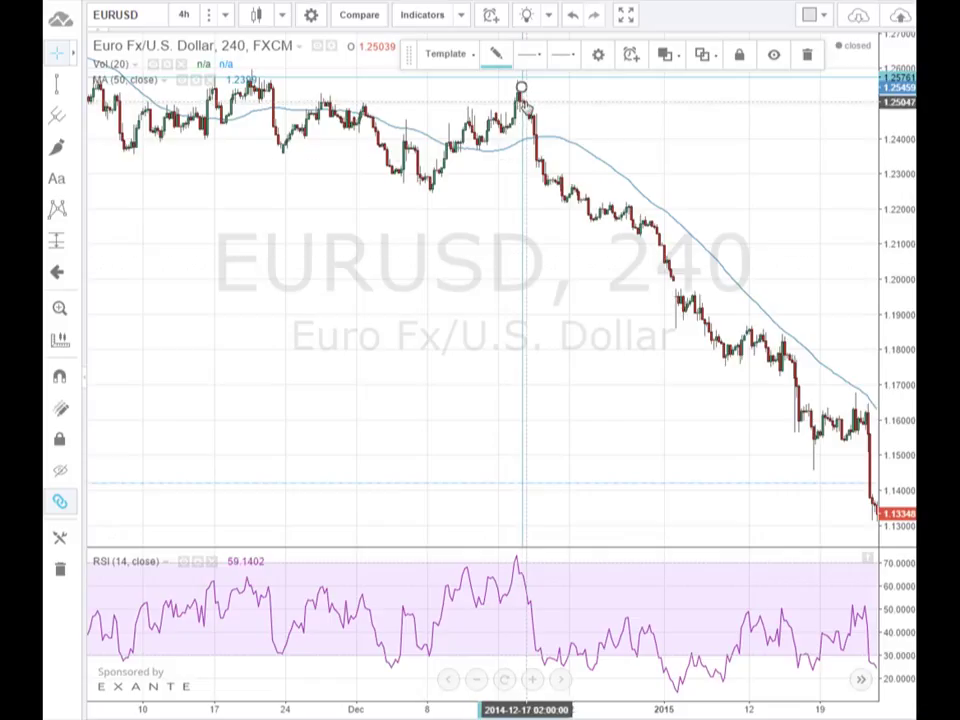
Switch to 1-hour candles and bring early-to-mid August 2015 into view
left_click(226, 16)
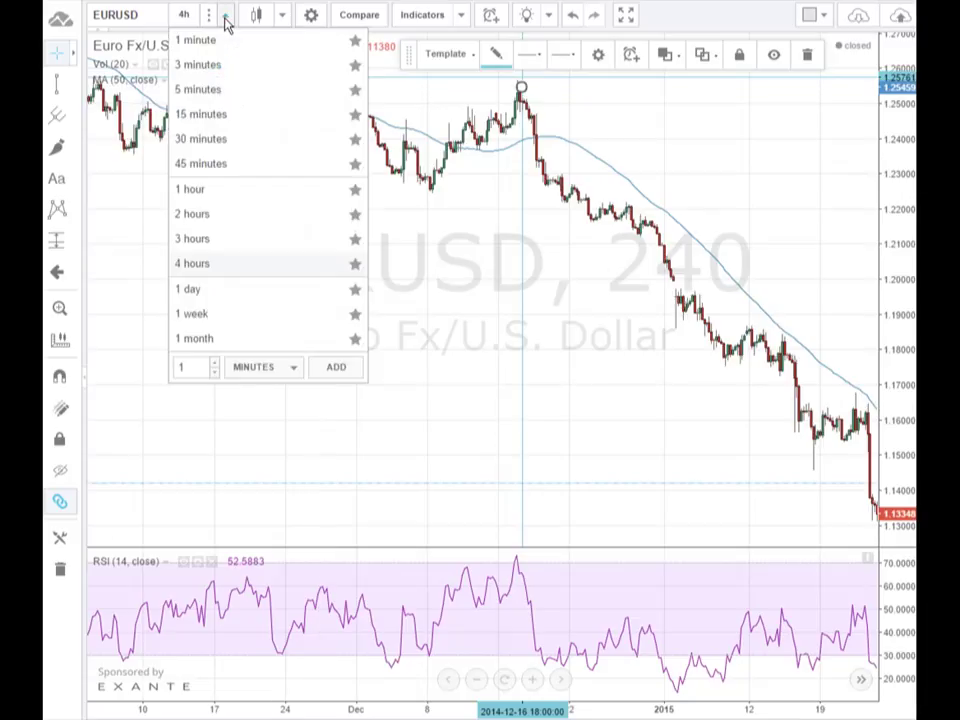
left_click(192, 190)
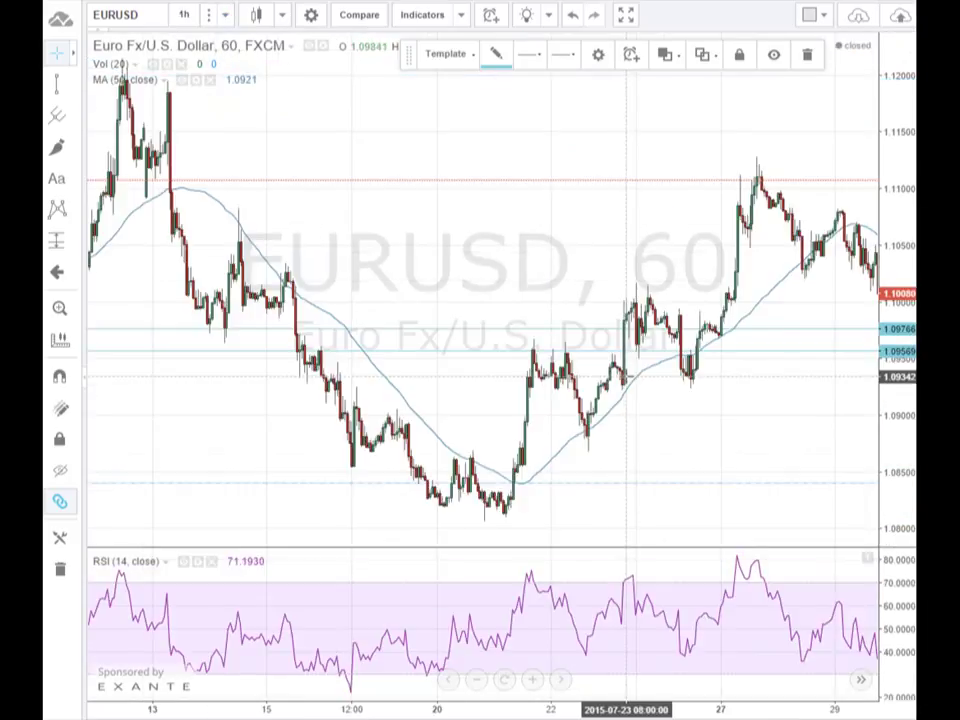
left_click_drag(507, 453, 300, 435)
left_click_drag(870, 390, 633, 390)
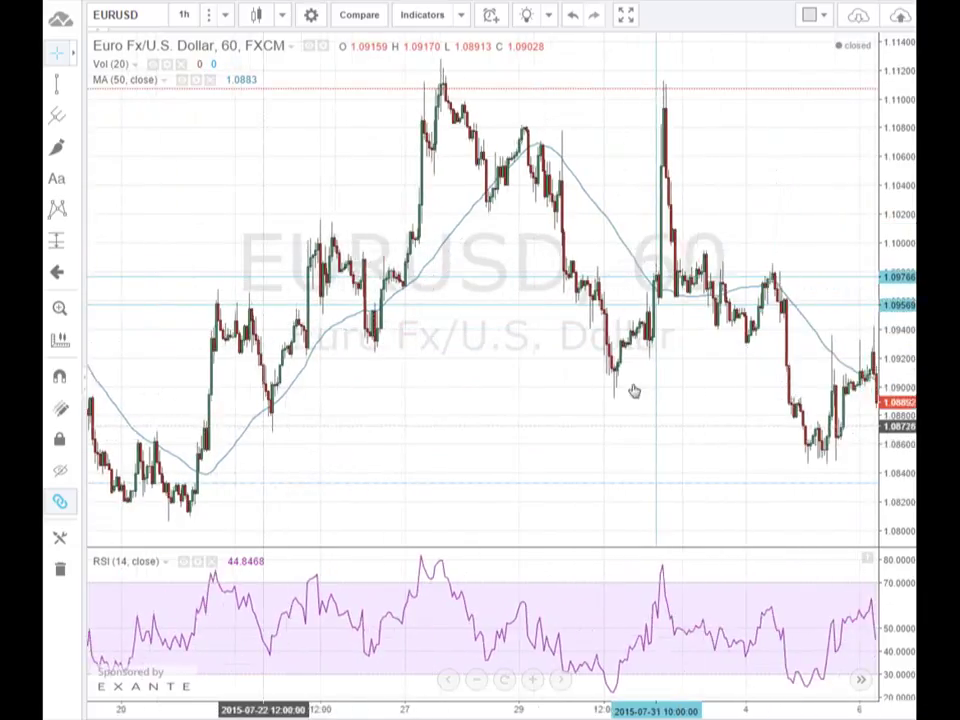
left_click_drag(870, 400, 306, 412)
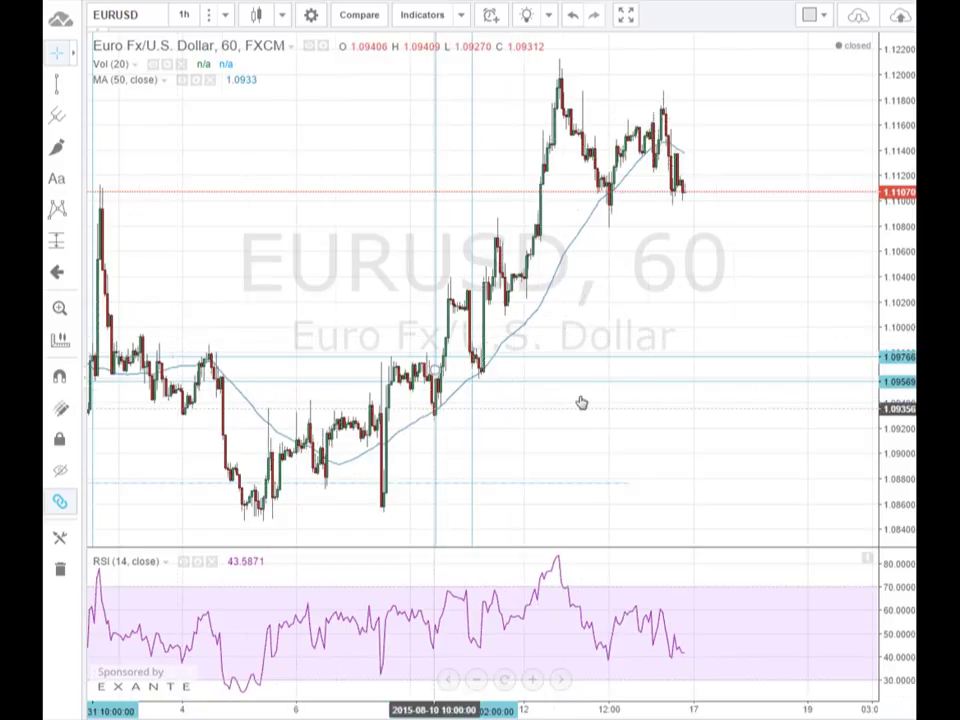
scroll(648, 352, "up", 2)
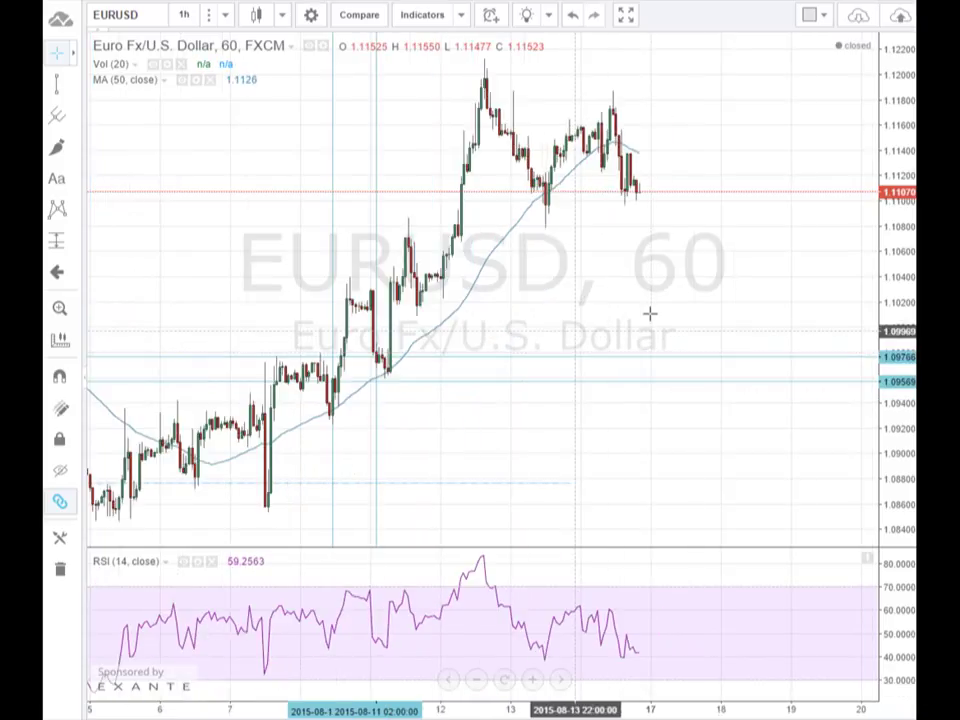
scroll(819, 321, "left", 5)
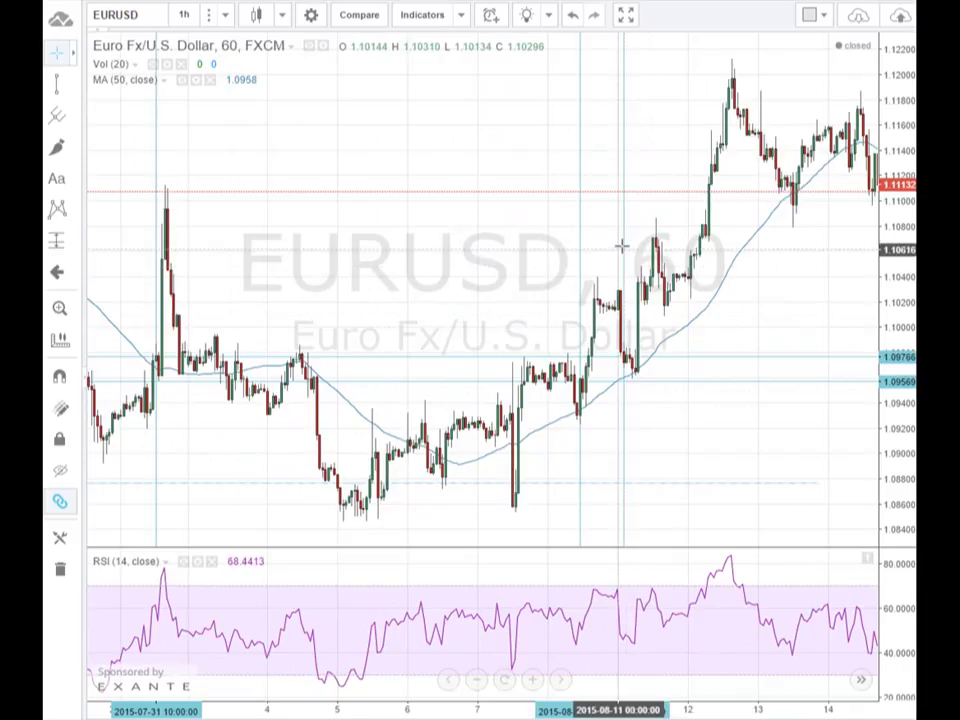
left_click(624, 316)
left_click_drag(636, 244, 635, 244)
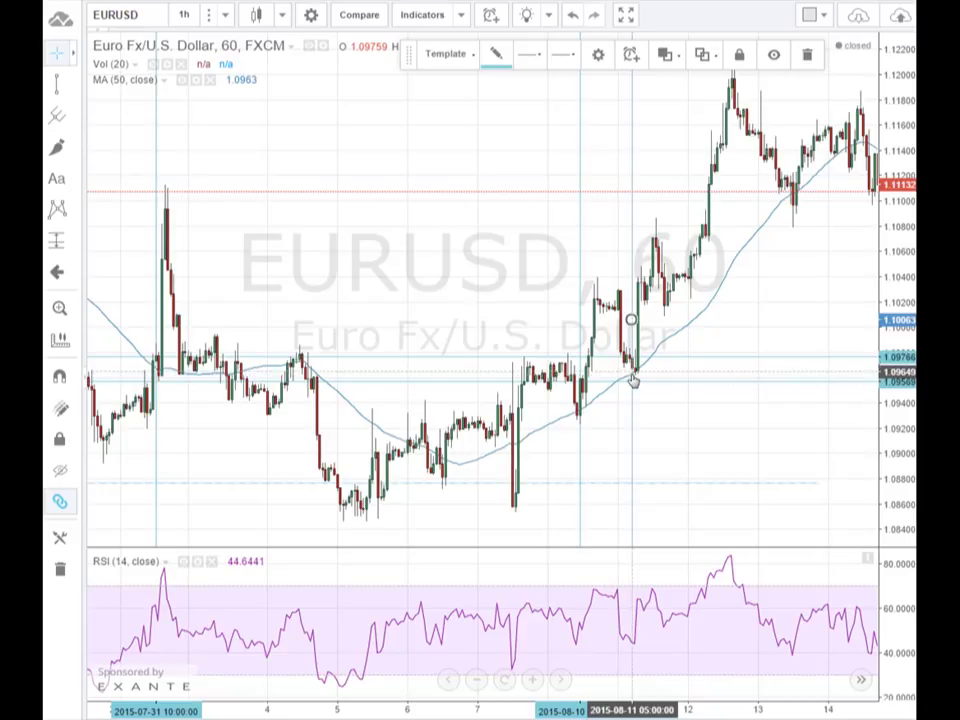
left_click(228, 17)
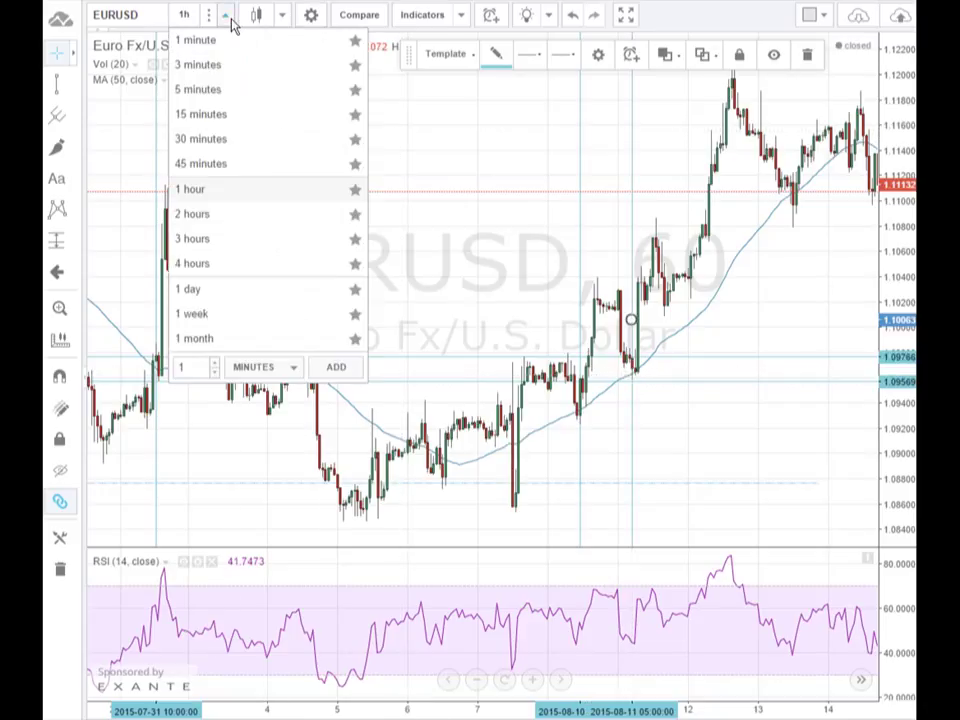
Switch to 15-minute candles and pan to the morning of 11 August 2015
left_click(225, 120)
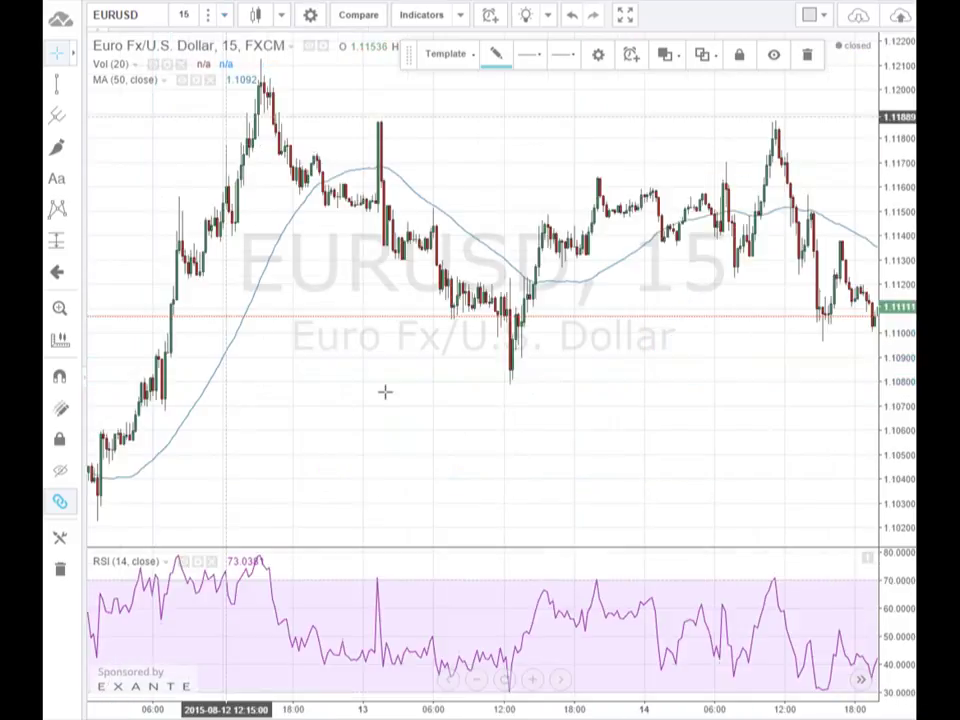
left_click_drag(423, 397, 660, 374)
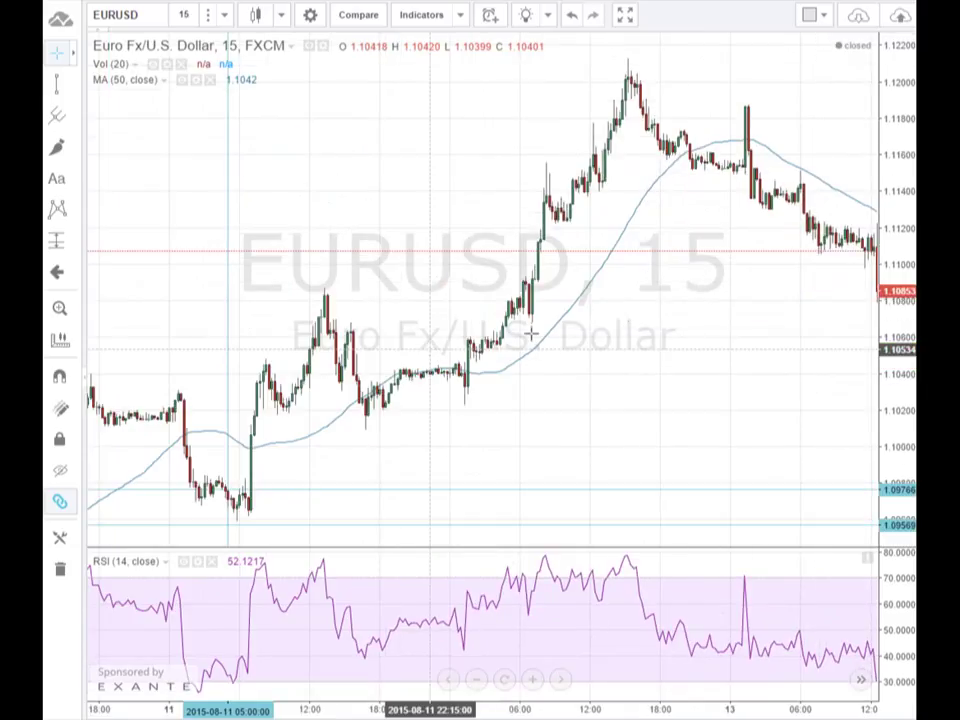
left_click_drag(522, 290, 821, 285)
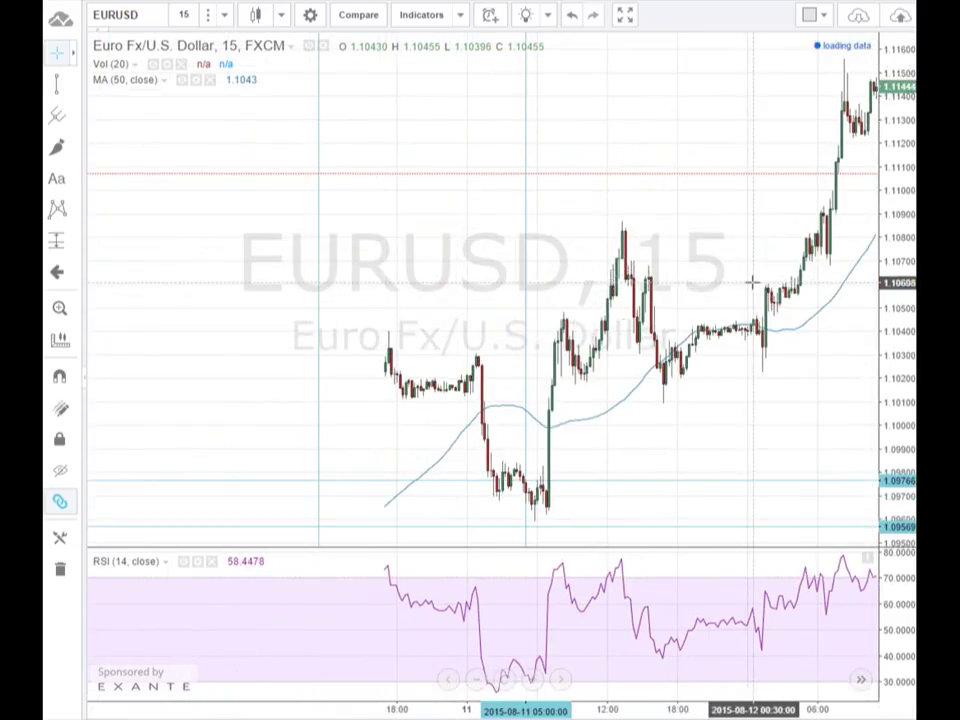
left_click_drag(489, 313, 568, 319)
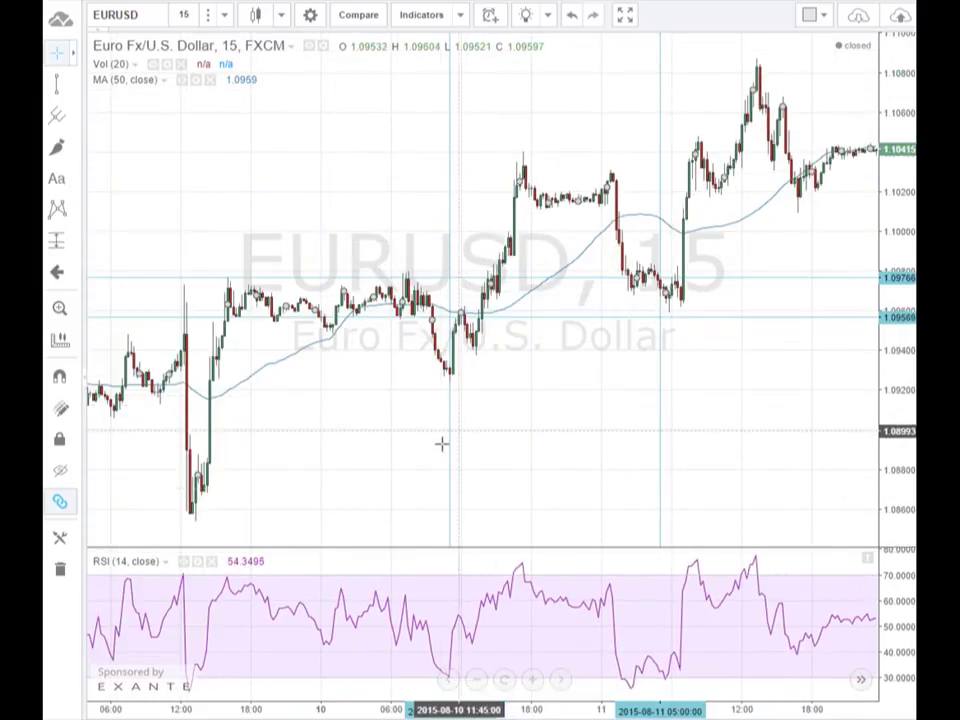
left_click_drag(515, 445, 489, 448)
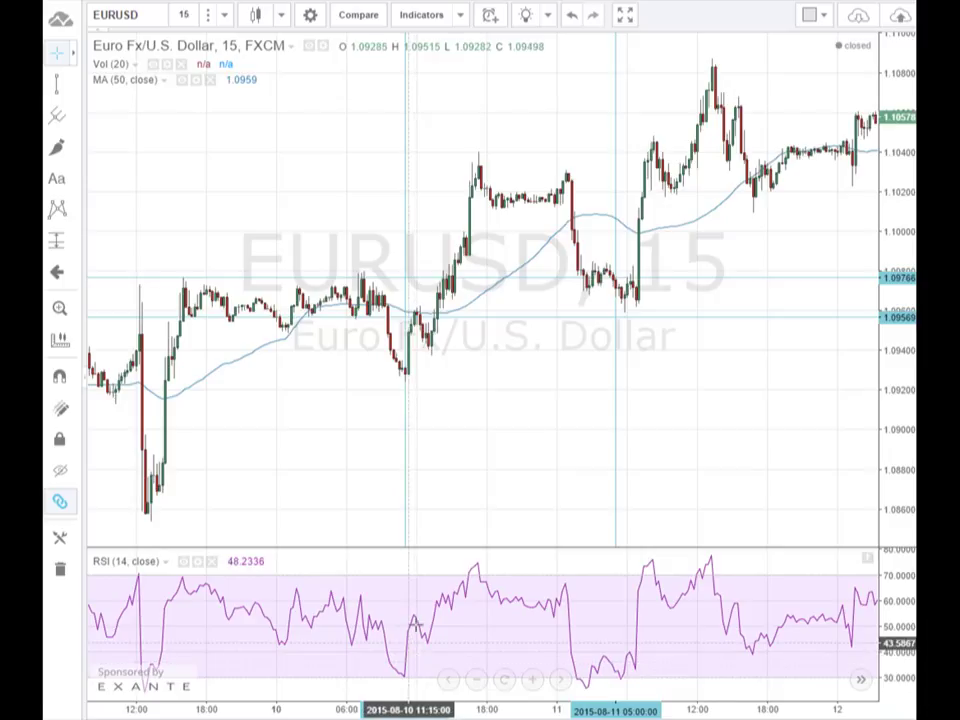
Move the vertical line from 05:00 to 05:45 on 2015-08-11
left_click(616, 259)
left_click_drag(620, 257, 627, 254)
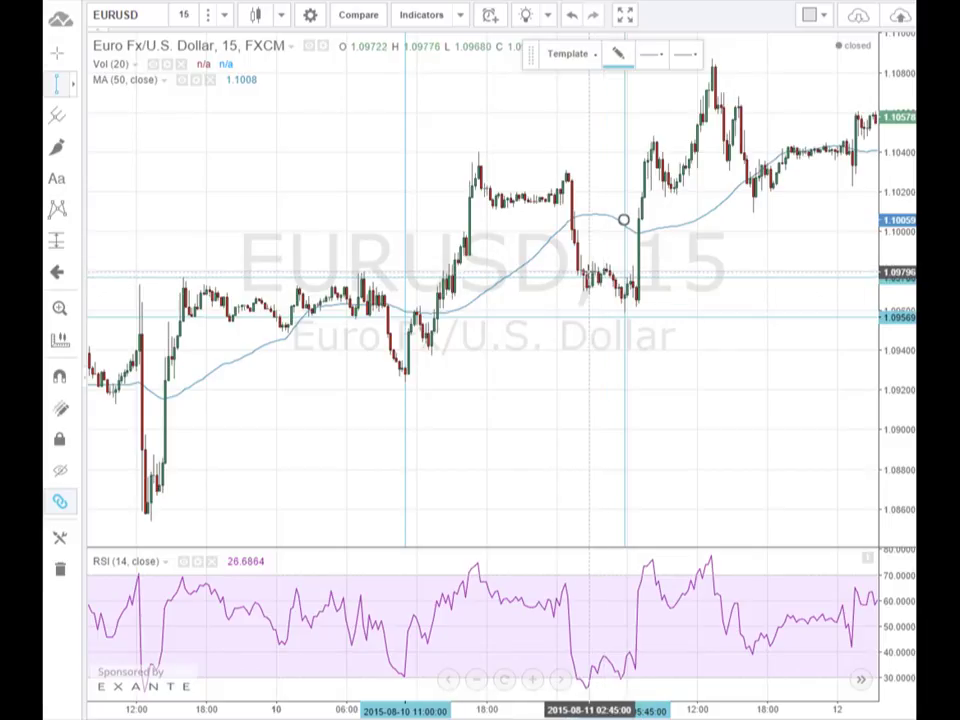
left_click(623, 219)
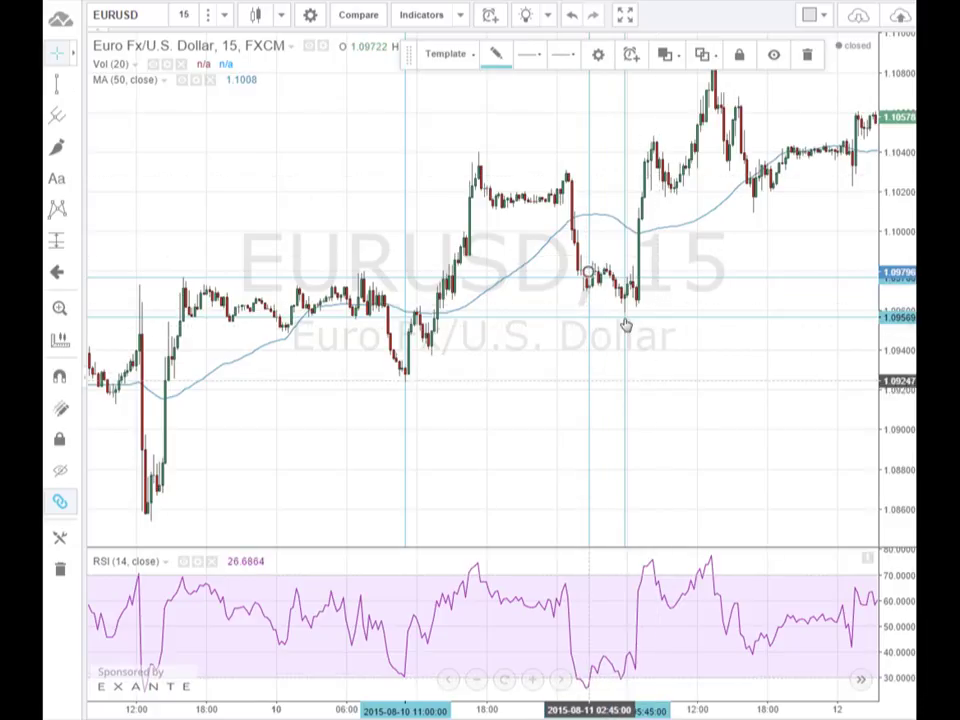
Return to the 1-hour timeframe, showing July 31 to August 14, 2015
left_click(227, 17)
left_click(210, 195)
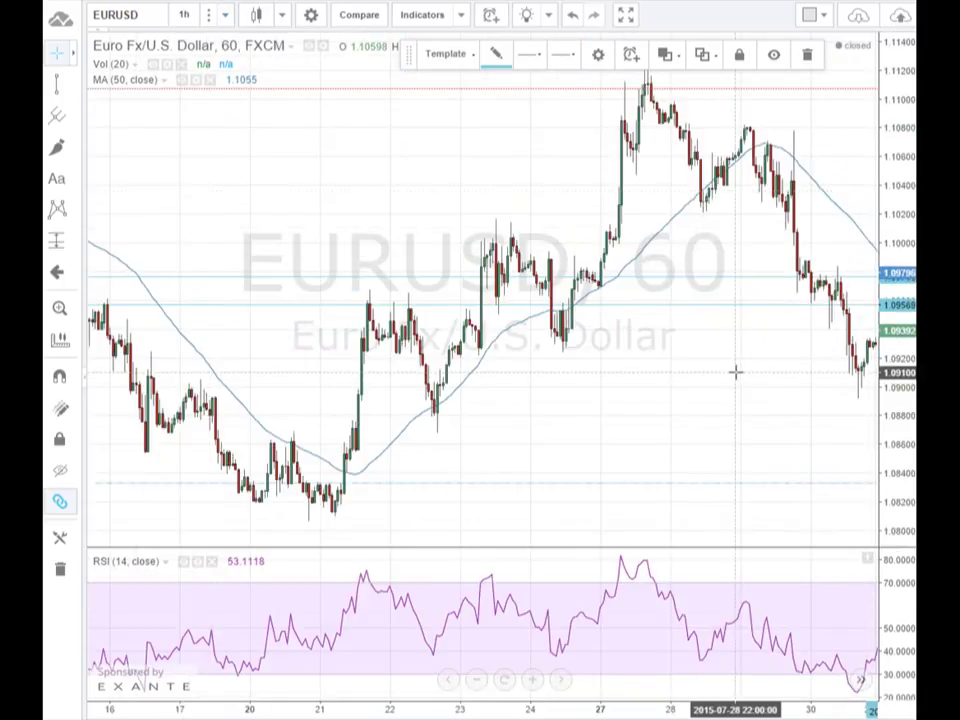
left_click_drag(439, 390, 111, 362)
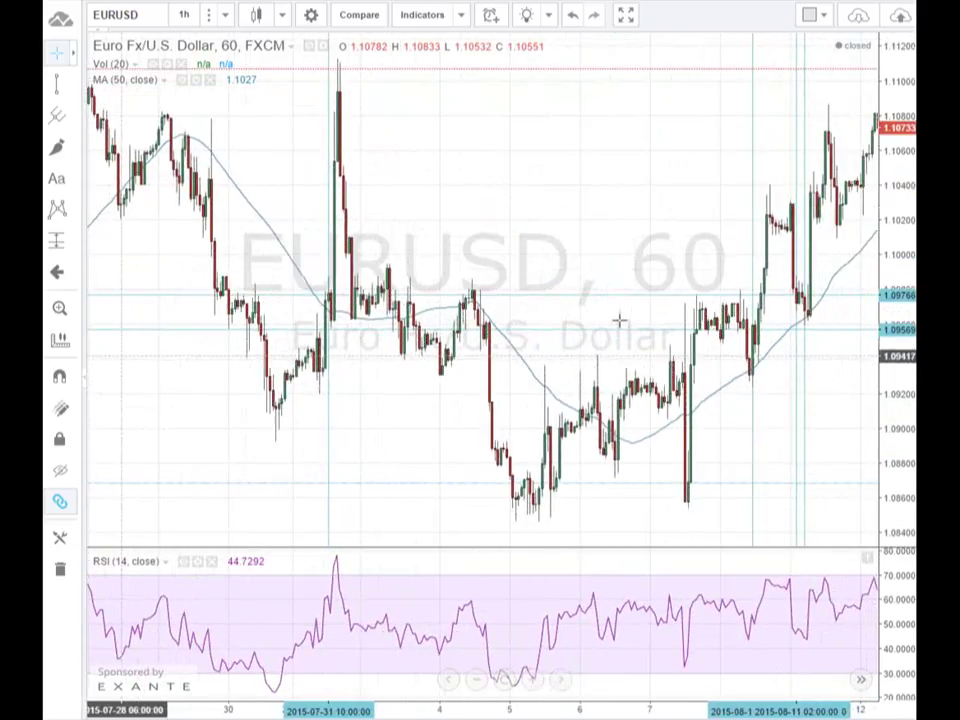
scroll(419, 161, "right", 5)
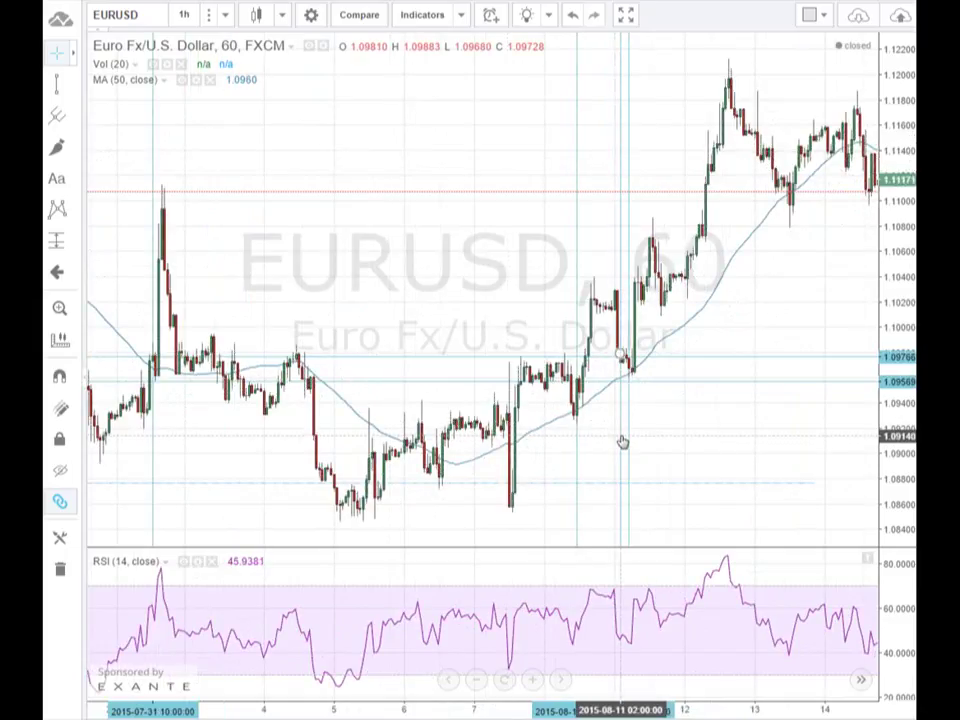
Place vertical markers at 05:00 on 11 August and 05:00 on 14 August
left_click(622, 442)
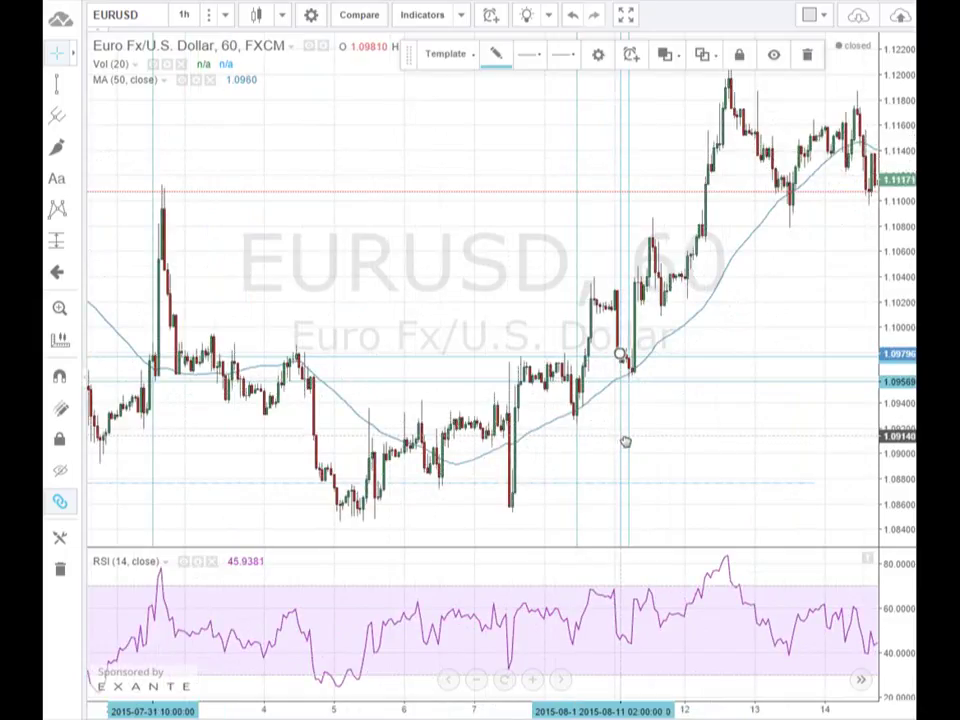
left_click_drag(622, 445, 610, 449)
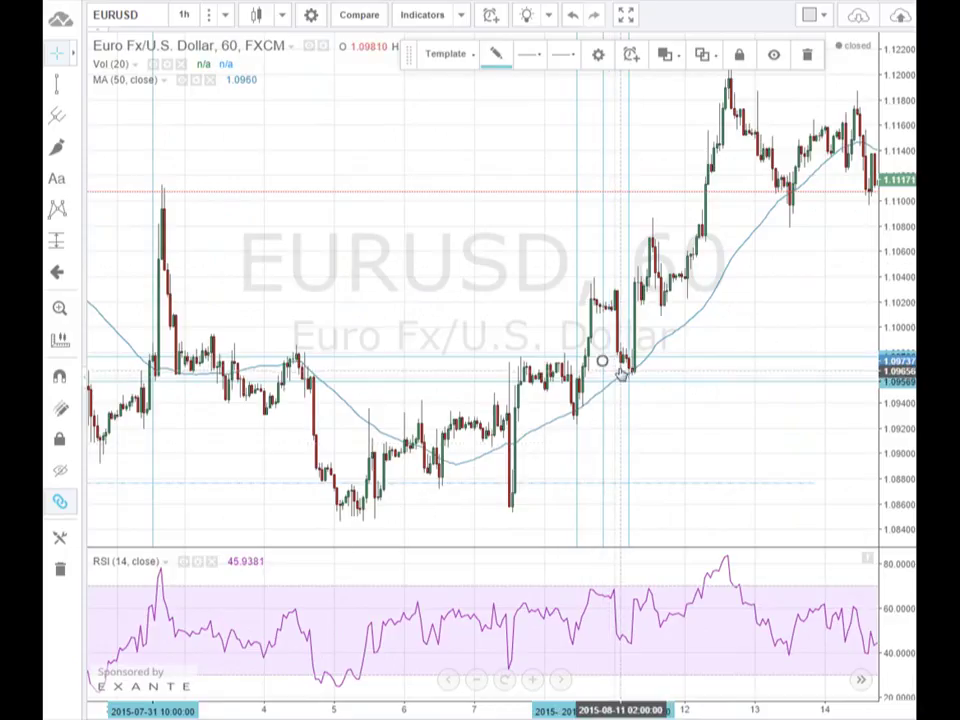
left_click_drag(606, 395, 626, 385)
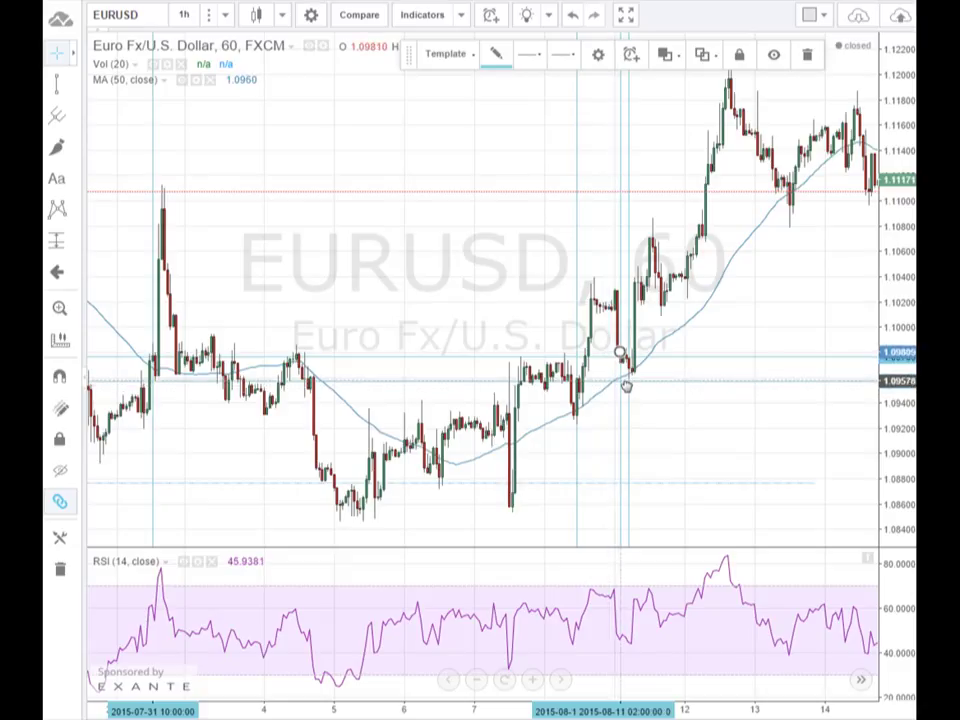
left_click_drag(630, 386, 639, 385)
left_click_drag(733, 400, 845, 401)
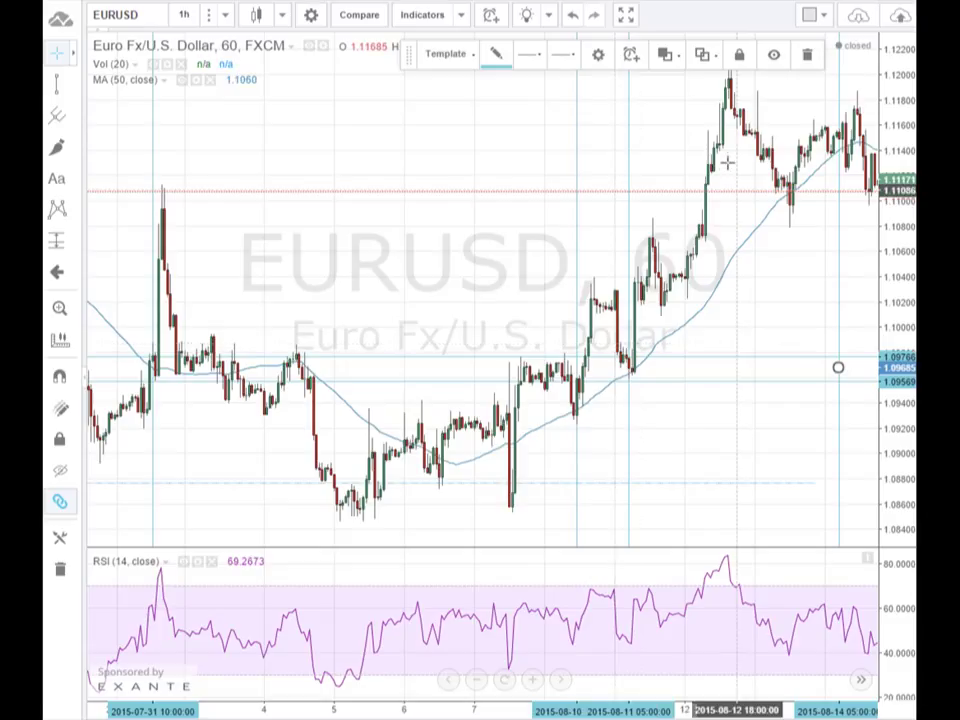
Switch to 5-minute candles and scroll back to 10–11 August 2015
left_click(228, 16)
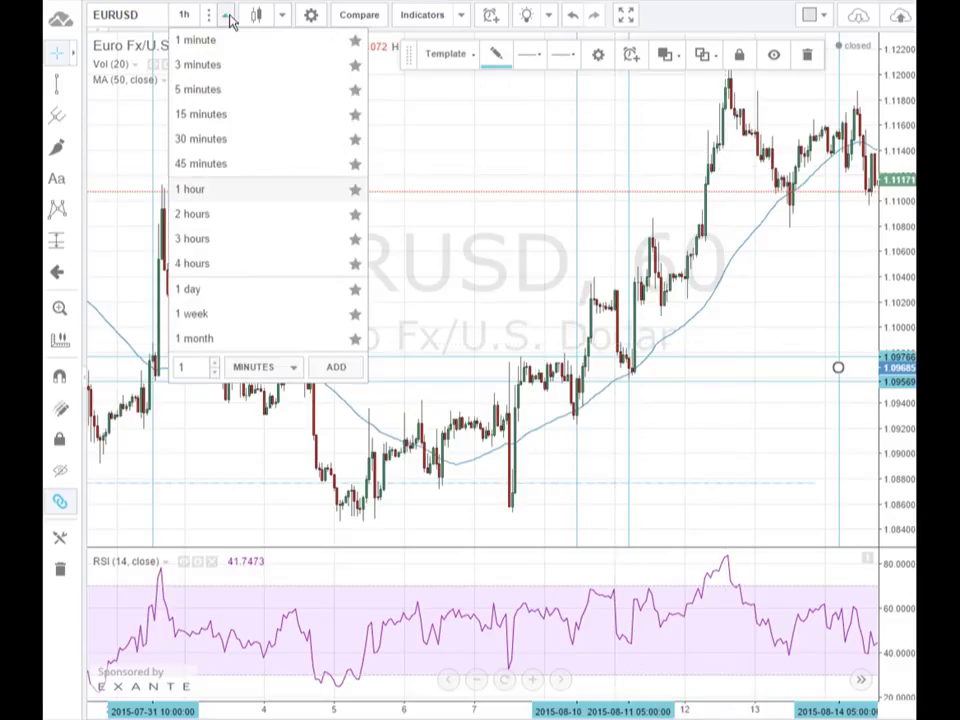
left_click(222, 93)
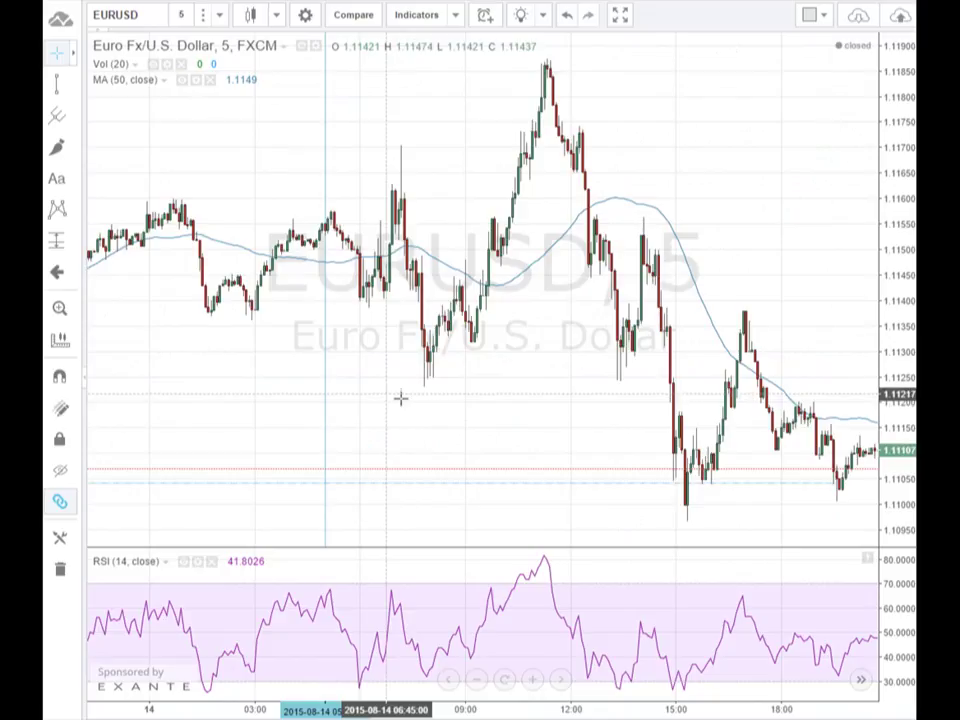
scroll(658, 388, "left", 10)
scroll(603, 378, "down", 5)
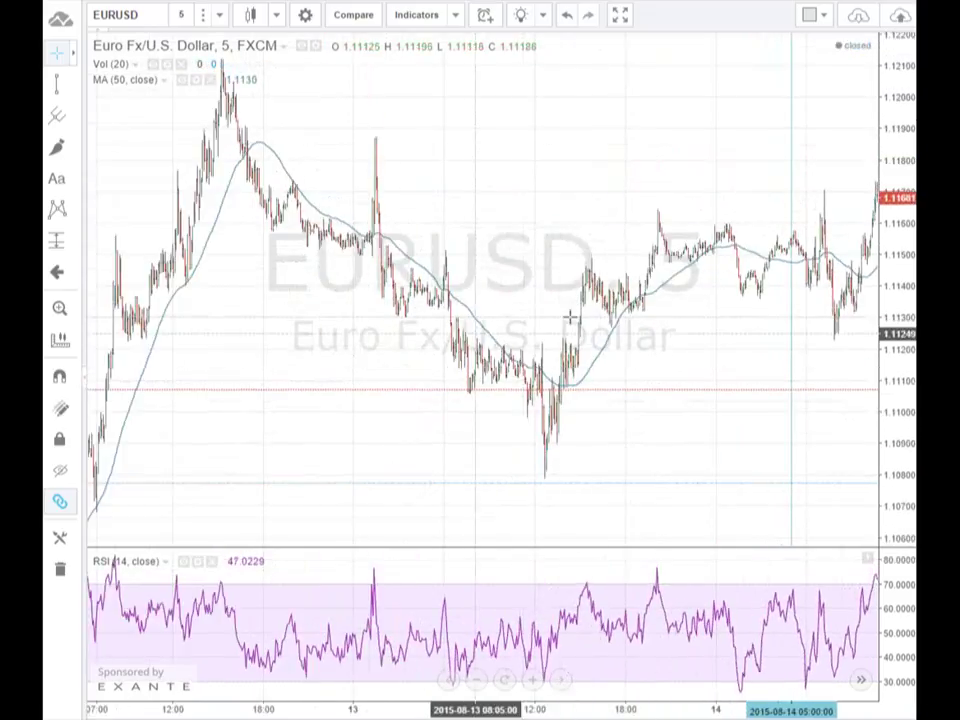
scroll(812, 279, "left", 5)
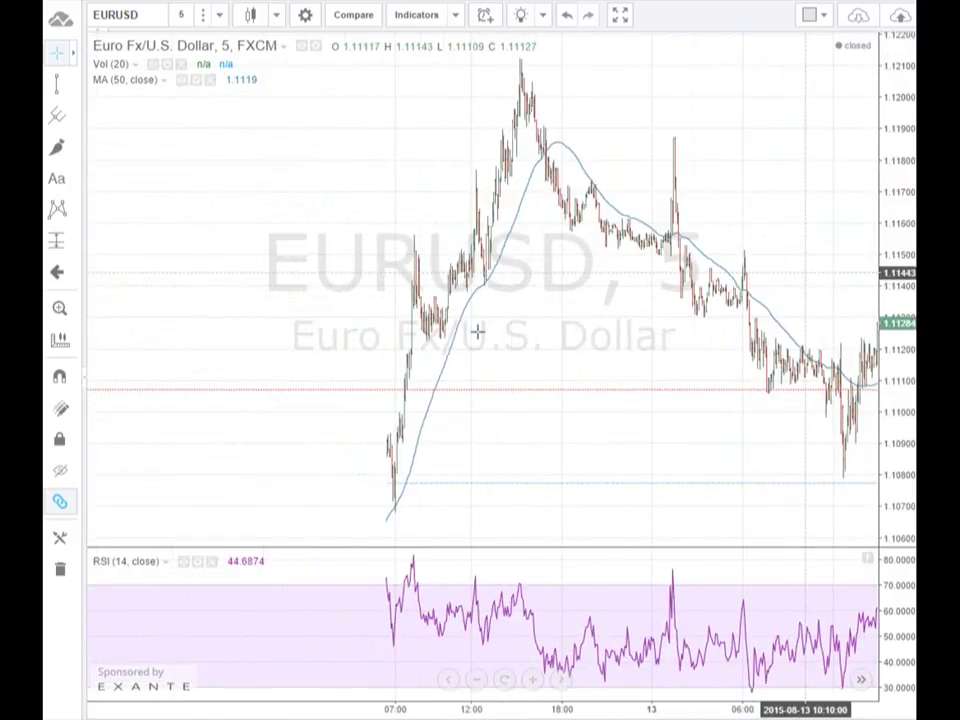
scroll(636, 326, "left", 5)
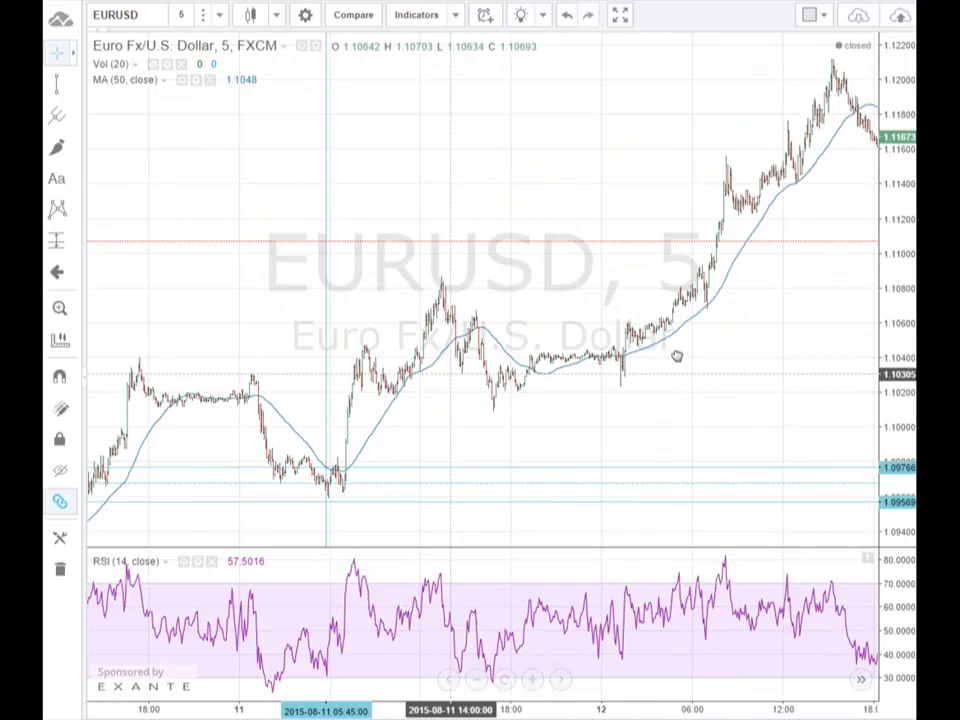
scroll(754, 332, "left", 5)
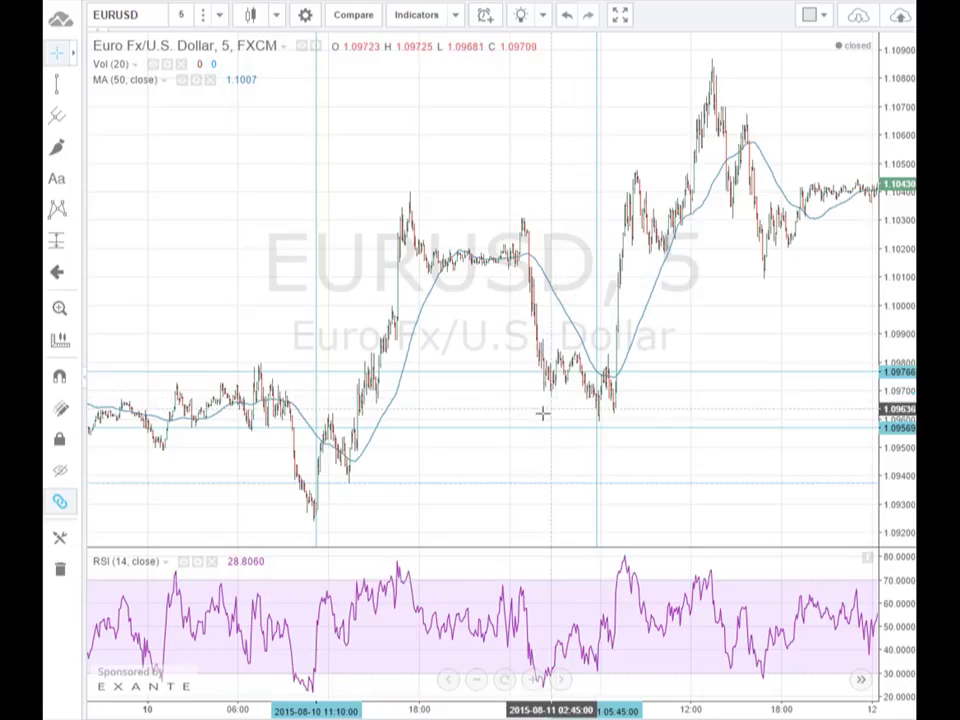
left_click_drag(576, 427, 602, 438)
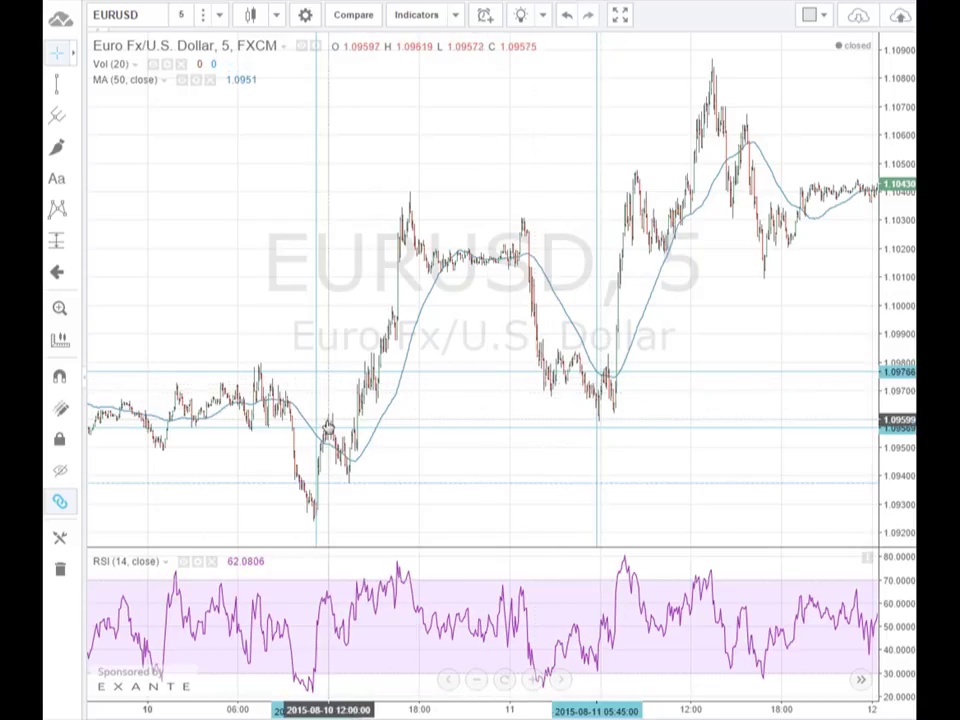
left_click(315, 401)
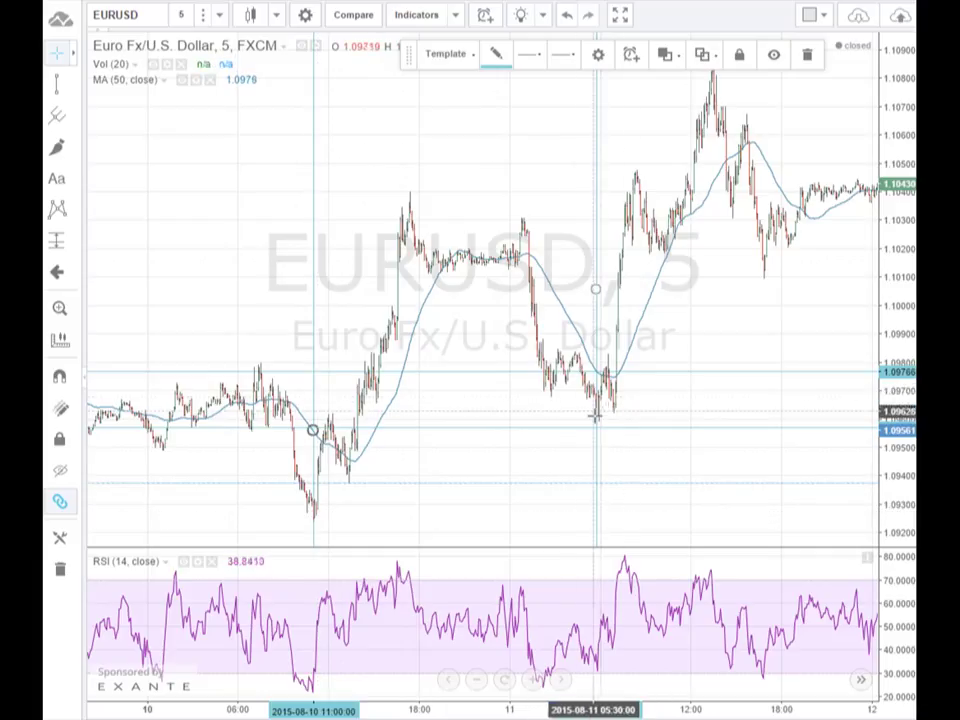
mouse_move(681, 304)
left_mouse_down()
mouse_move(641, 338)
mouse_move(549, 373)
left_mouse_up()
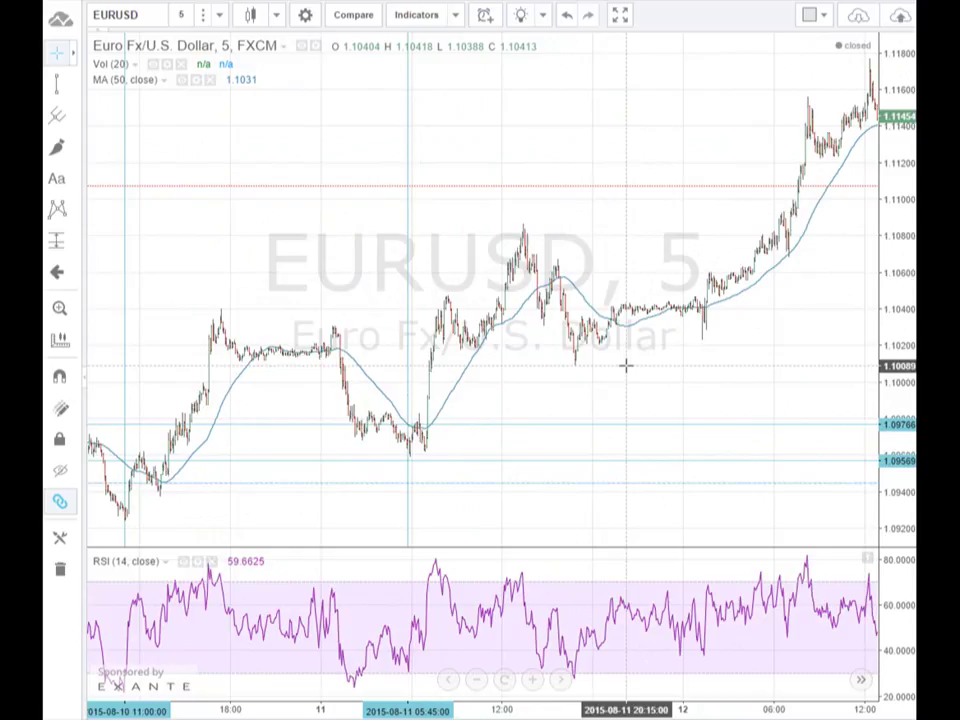
left_click_drag(478, 399, 410, 400)
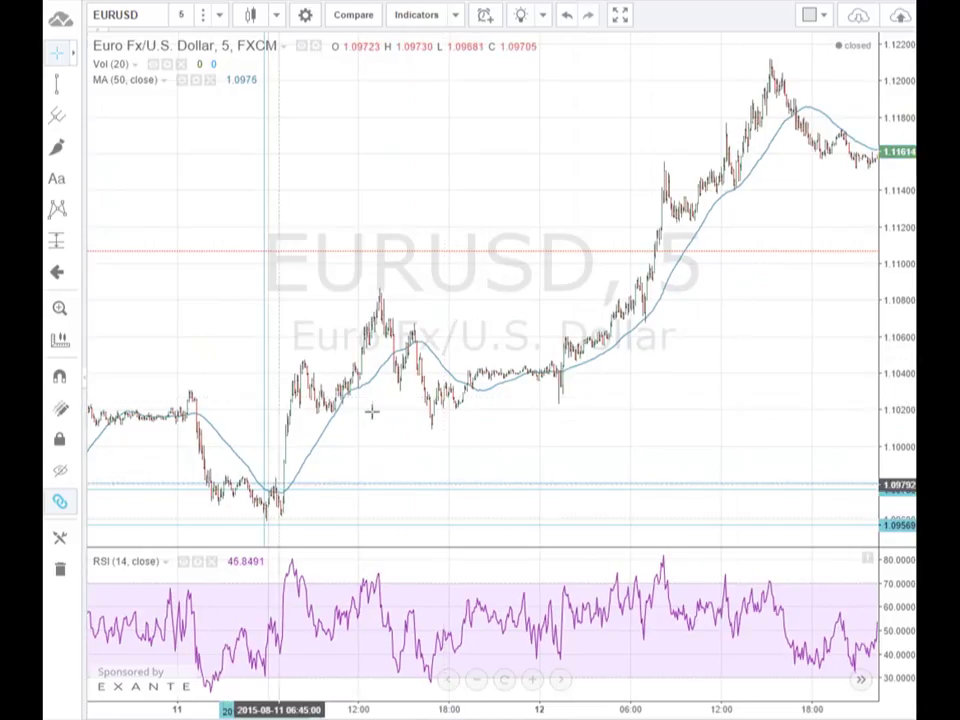